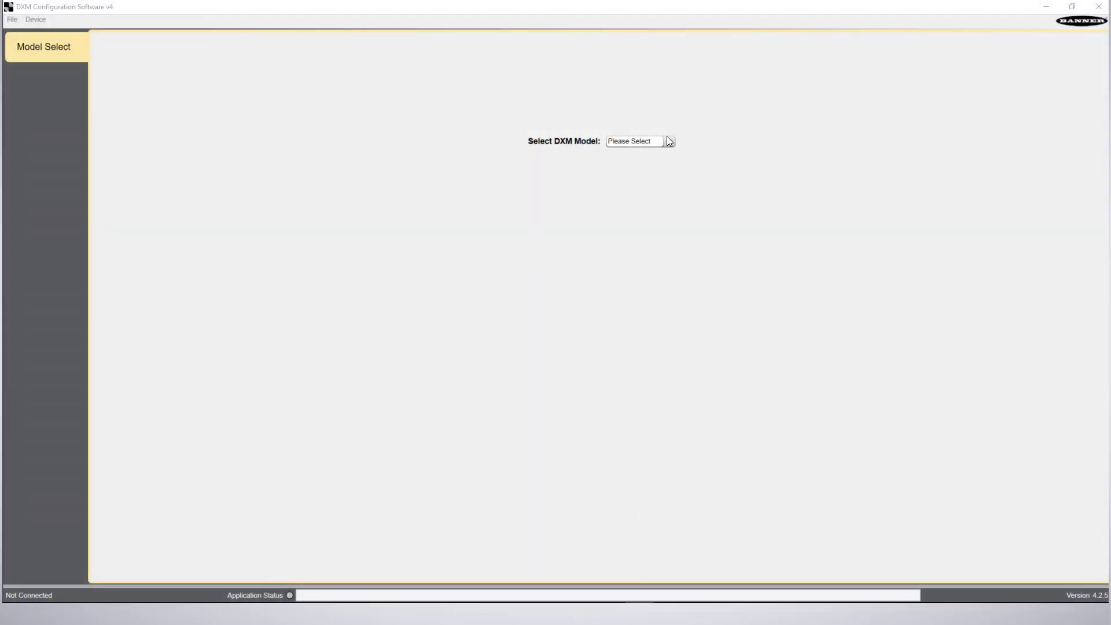
Select the DXM700 model and add an RTU read rule named 'N1 Inputs'
left_click(669, 140)
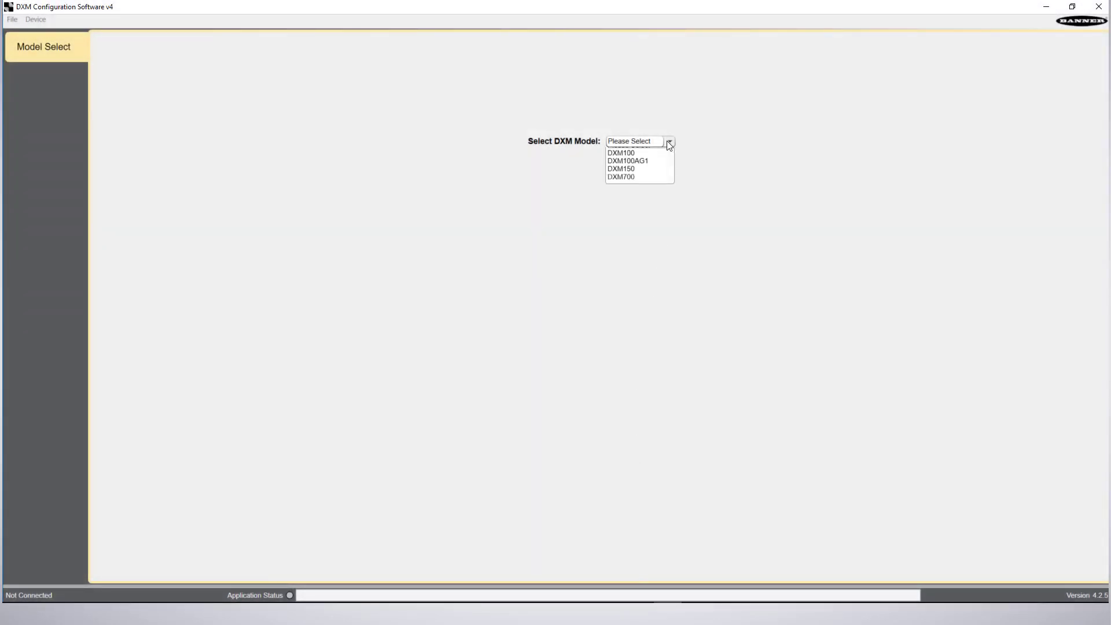
left_click(651, 187)
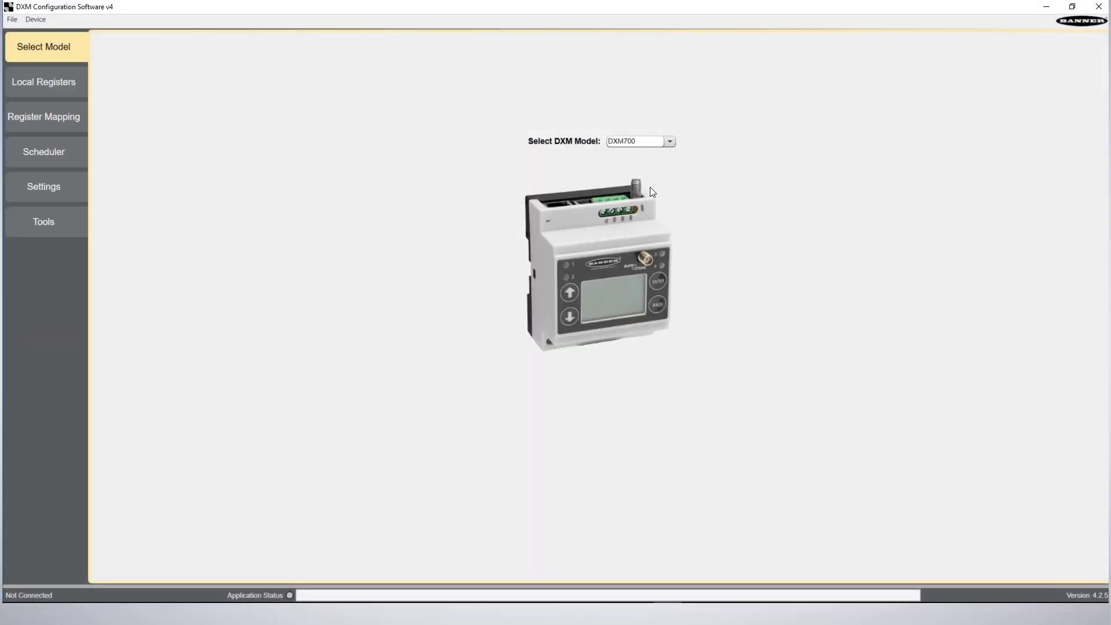
left_click(57, 118)
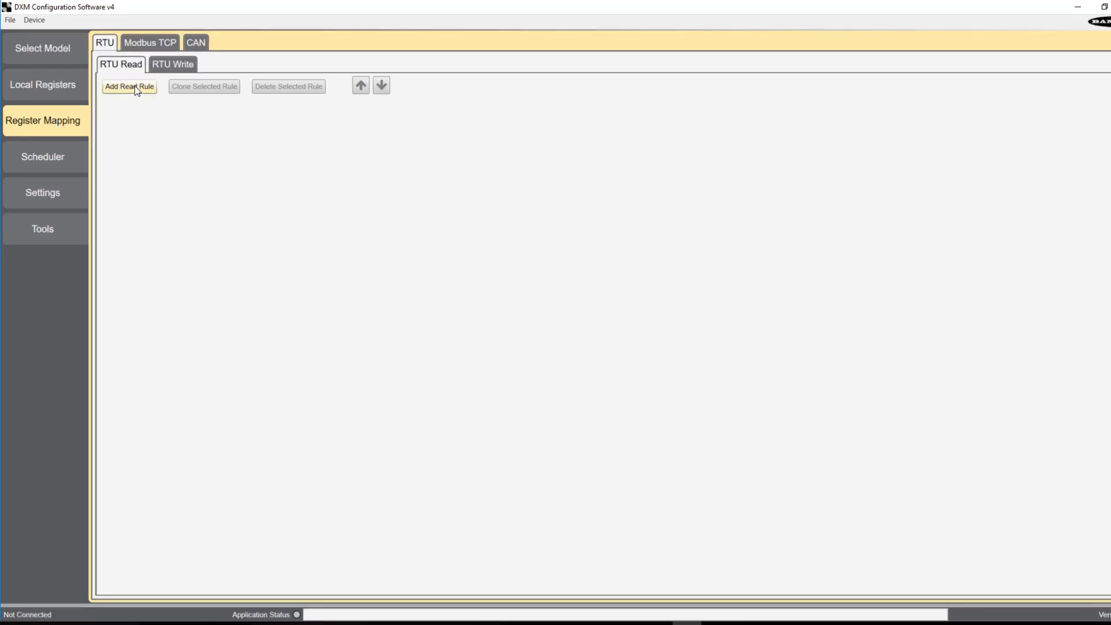
left_click(137, 90)
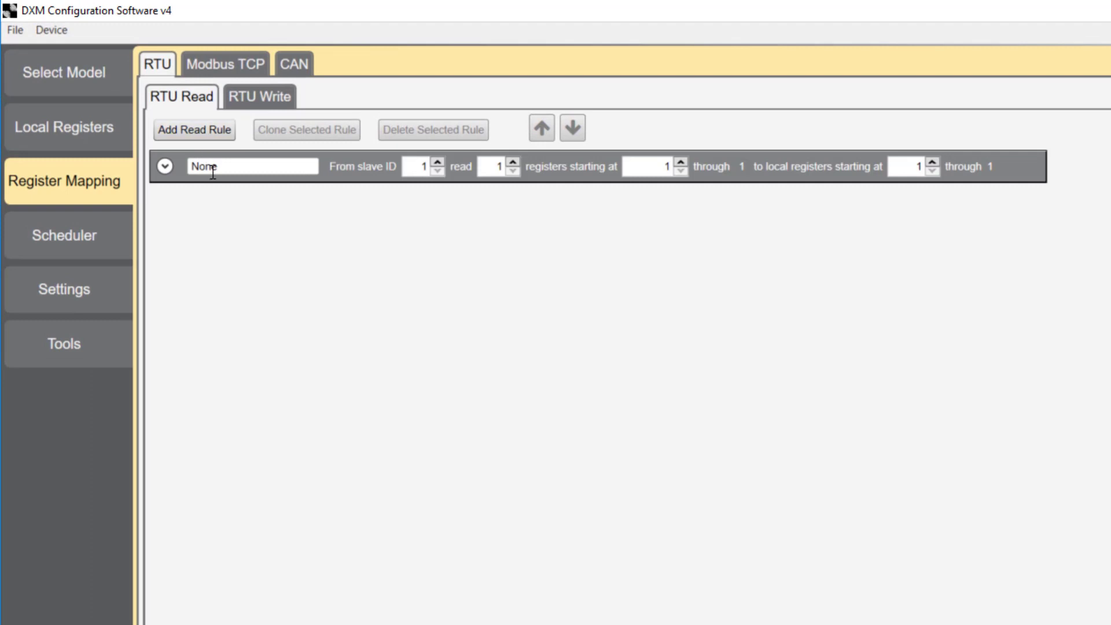
left_click(151, 172)
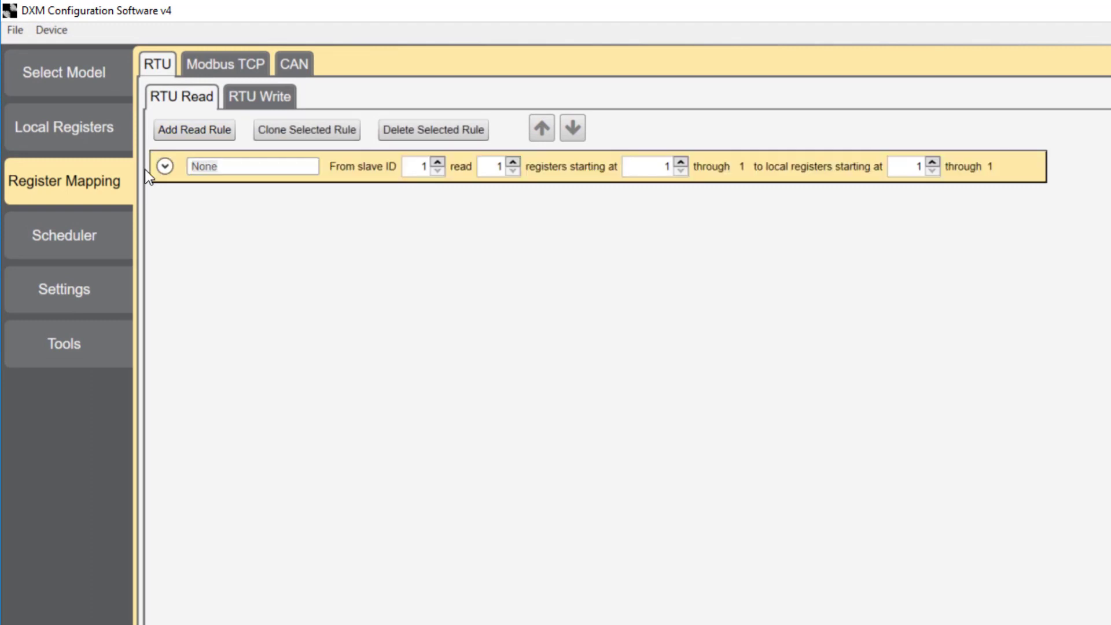
type("N1 Inputs")
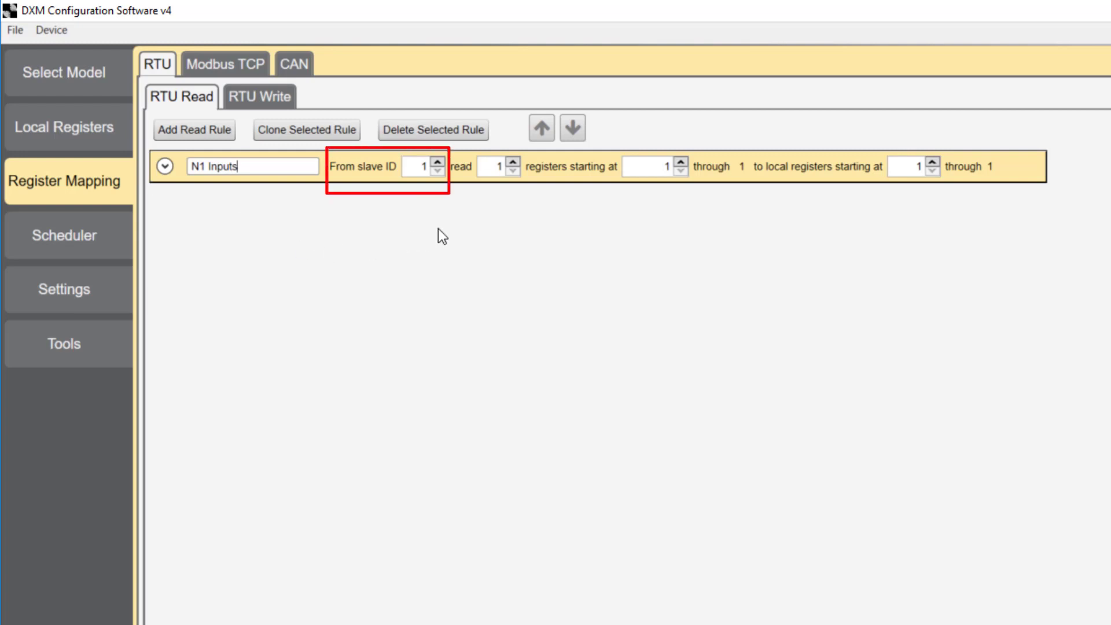
Set the rule to read 6 registers from slave 1, starting at register 17
left_click(513, 162)
left_click(513, 162)
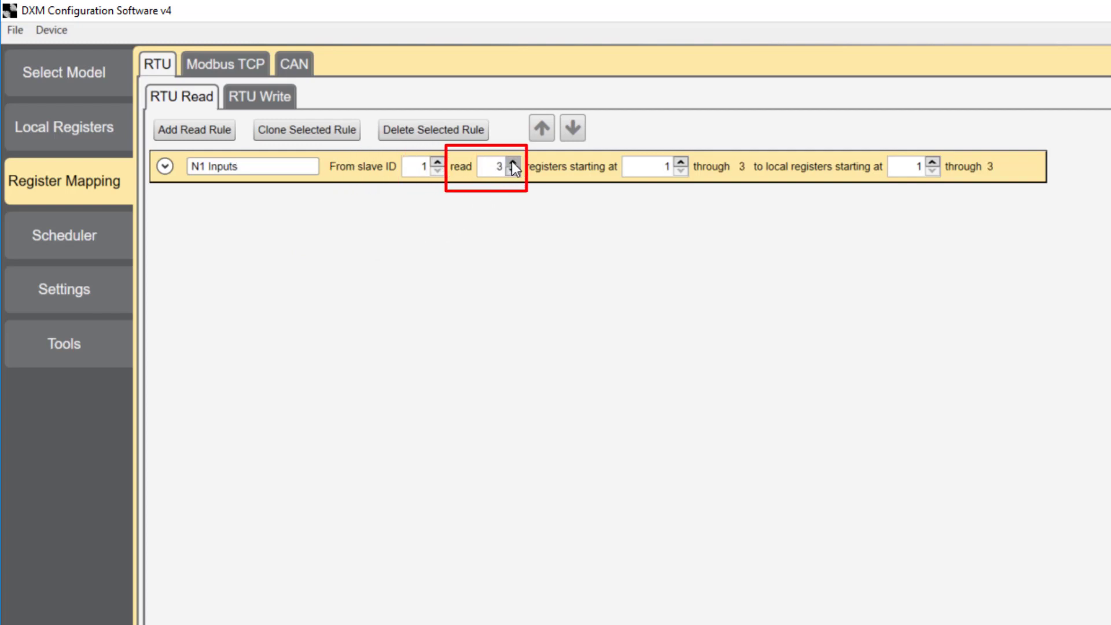
left_click(513, 162)
left_click(513, 162)
left_click(512, 162)
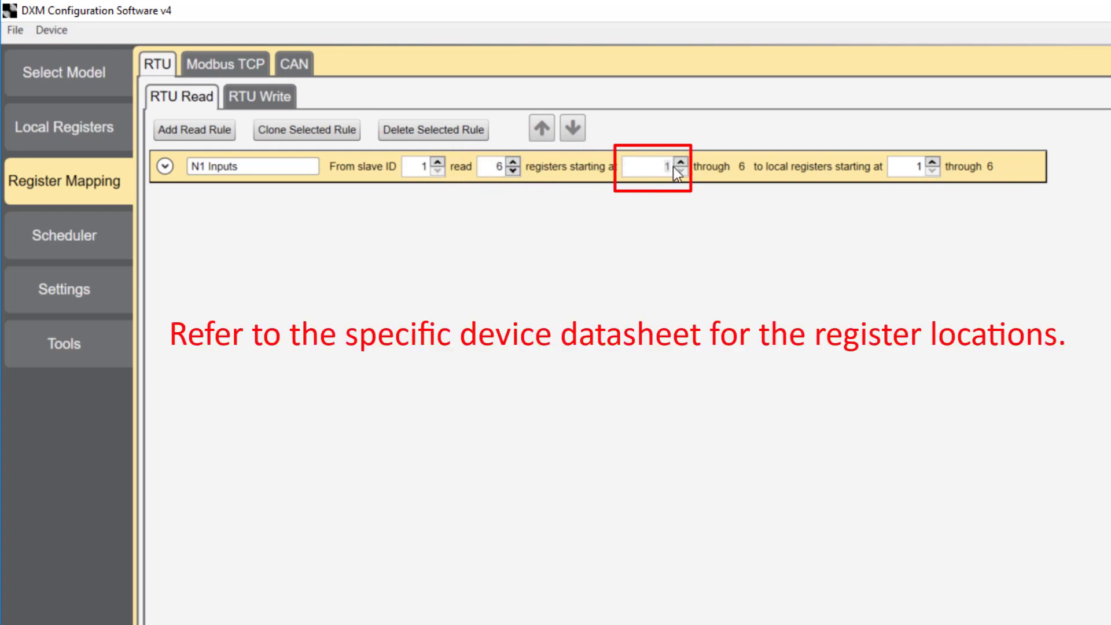
type("7")
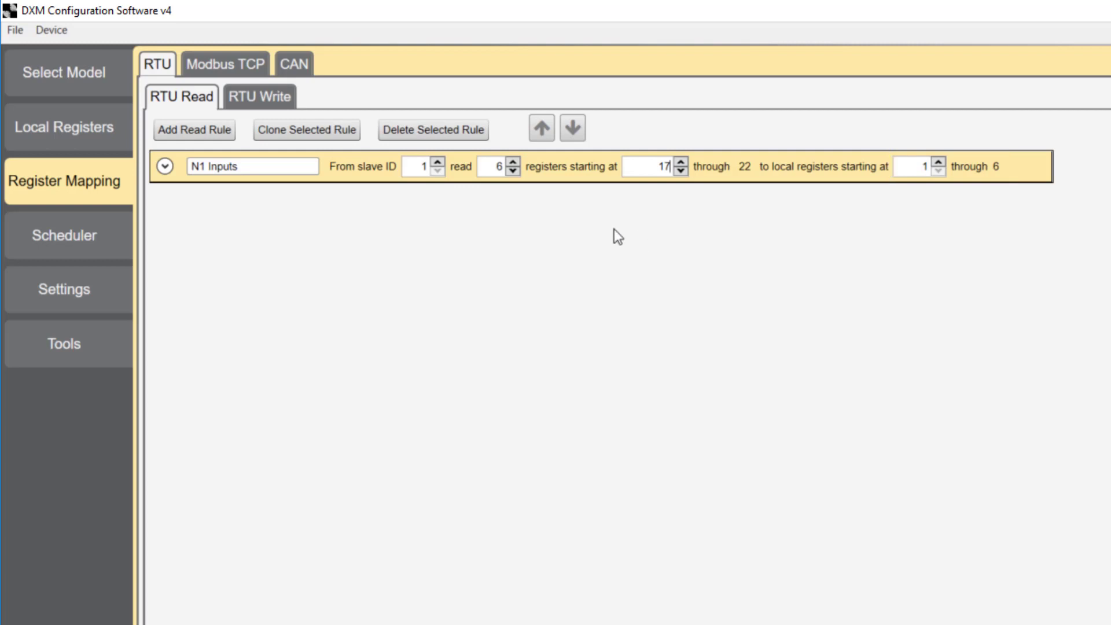
Name local registers 1–6 'N1 Inputs' with incrementing numbers starting at 1
left_click(98, 132)
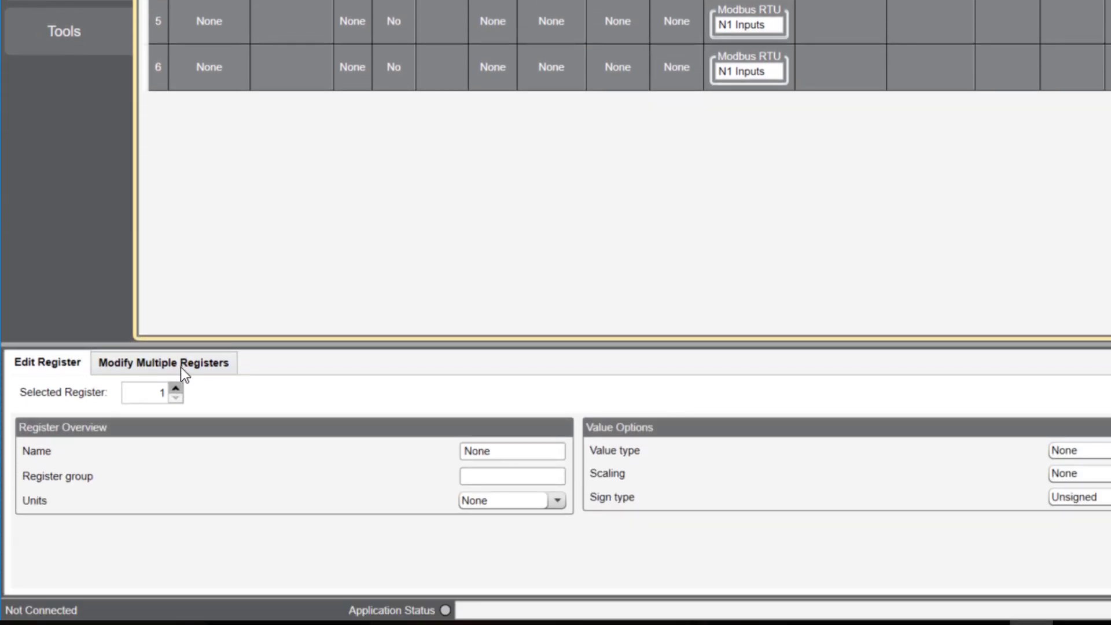
left_click(184, 372)
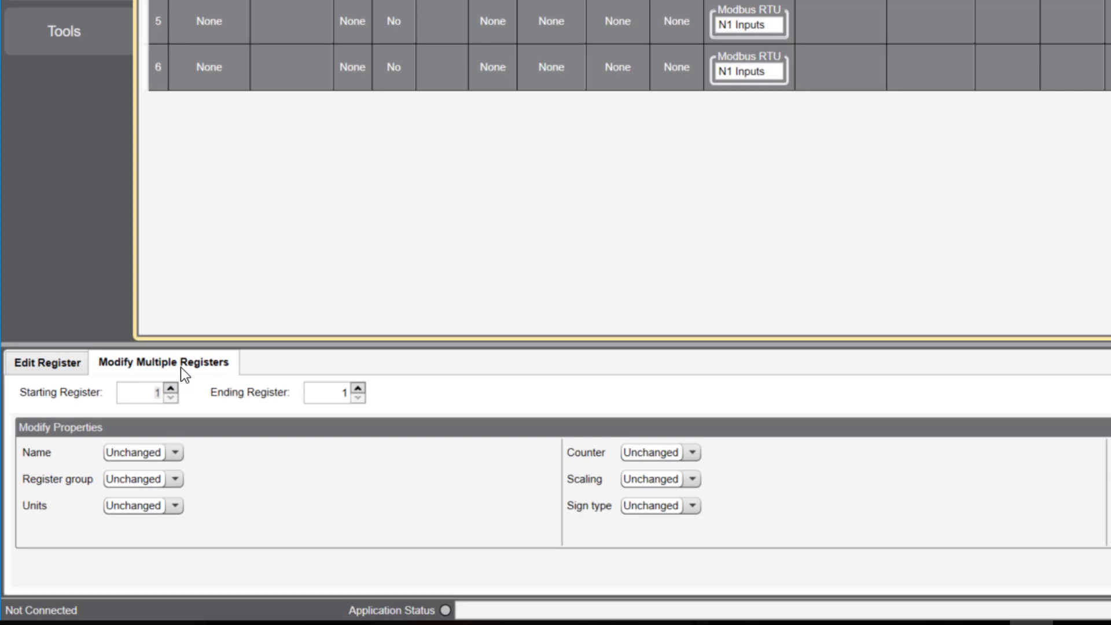
left_click(359, 388)
left_click(358, 388)
left_click(174, 454)
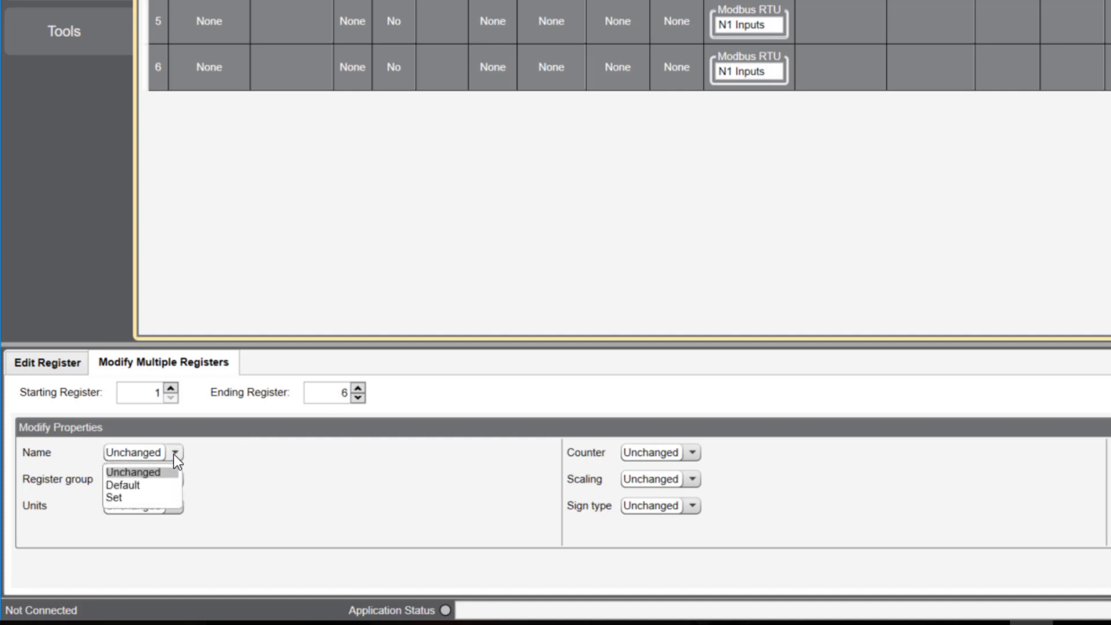
left_click(163, 497)
left_click(238, 454)
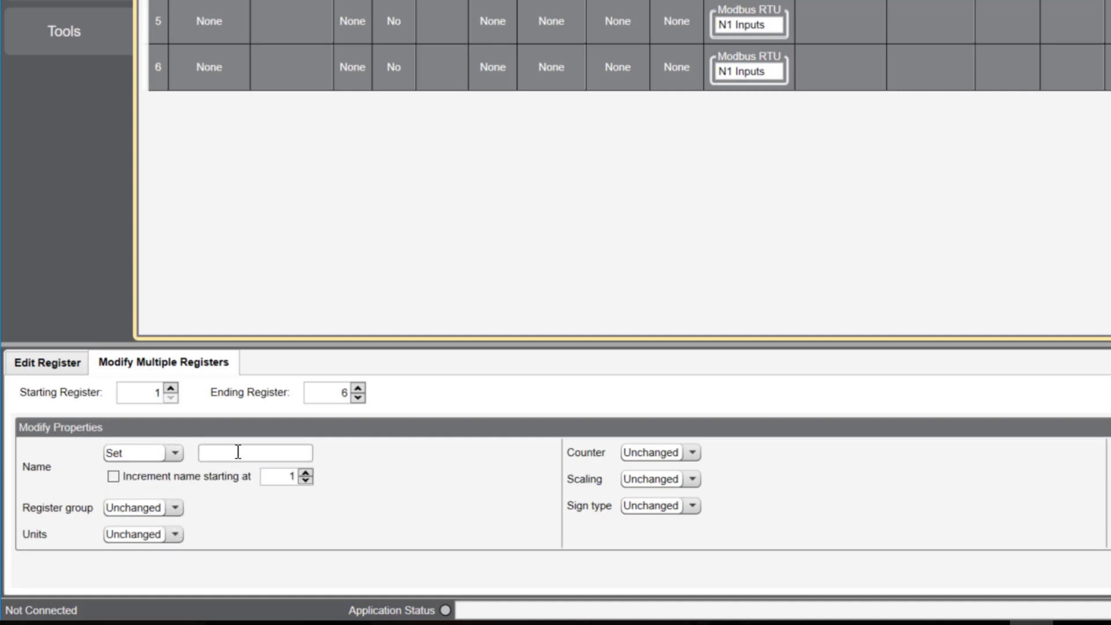
type("N1 Inputs")
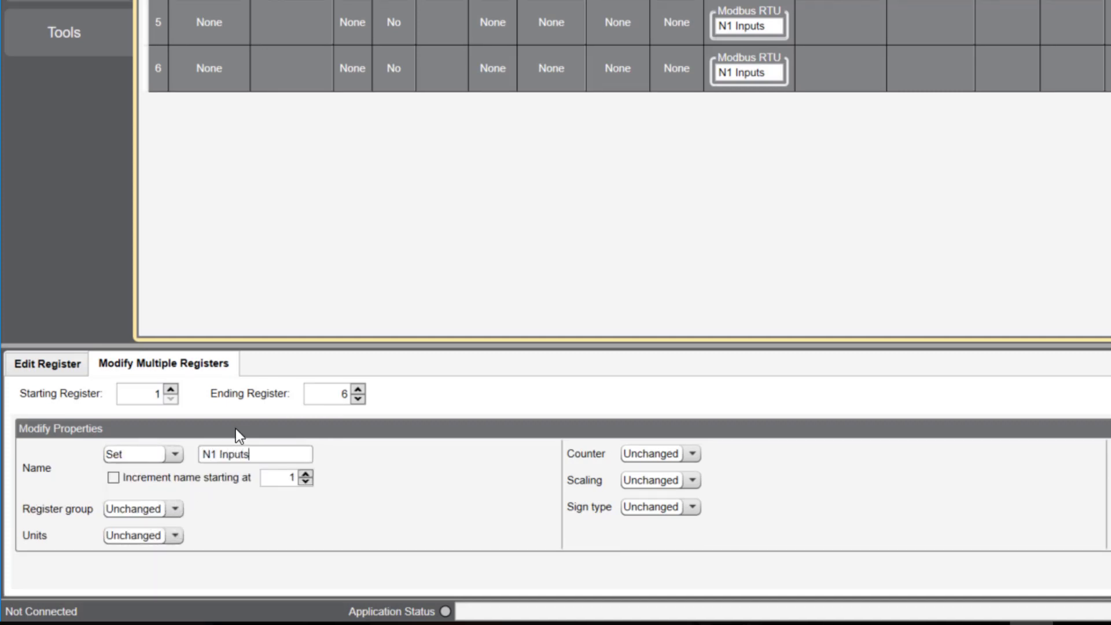
left_click(114, 477)
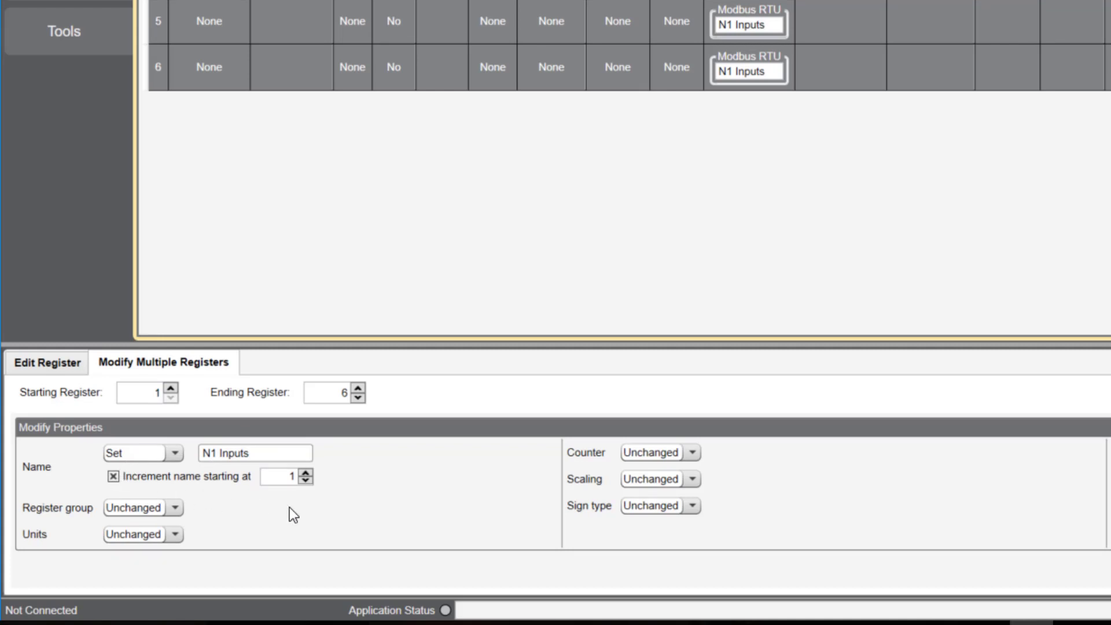
Set the units of registers 1–6 to on/off and apply the changes
left_click(176, 537)
left_click(162, 579)
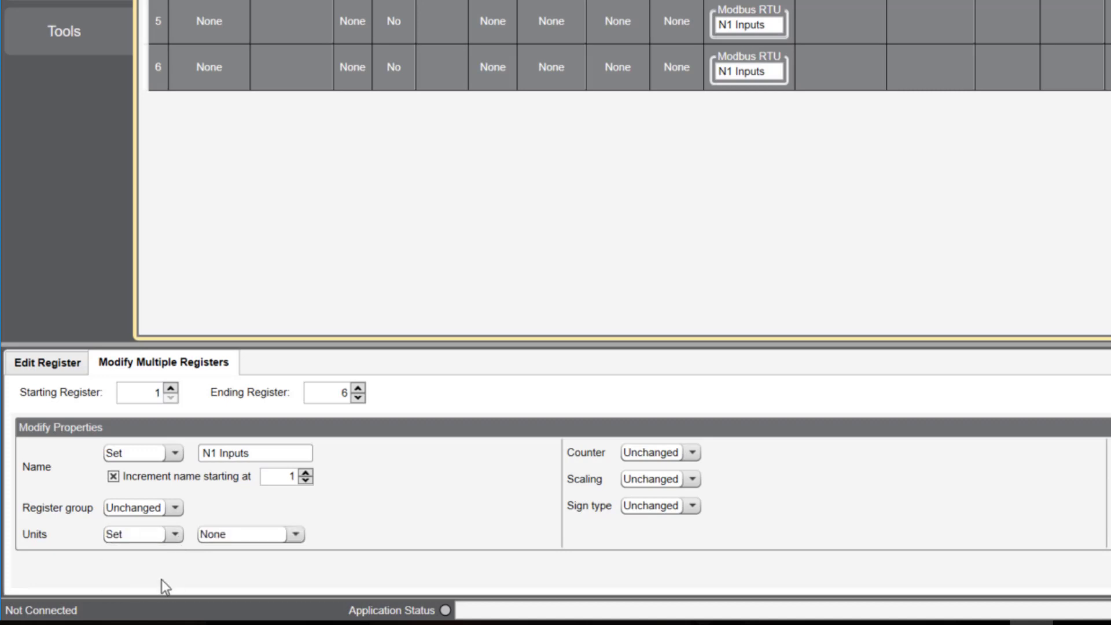
left_click(295, 536)
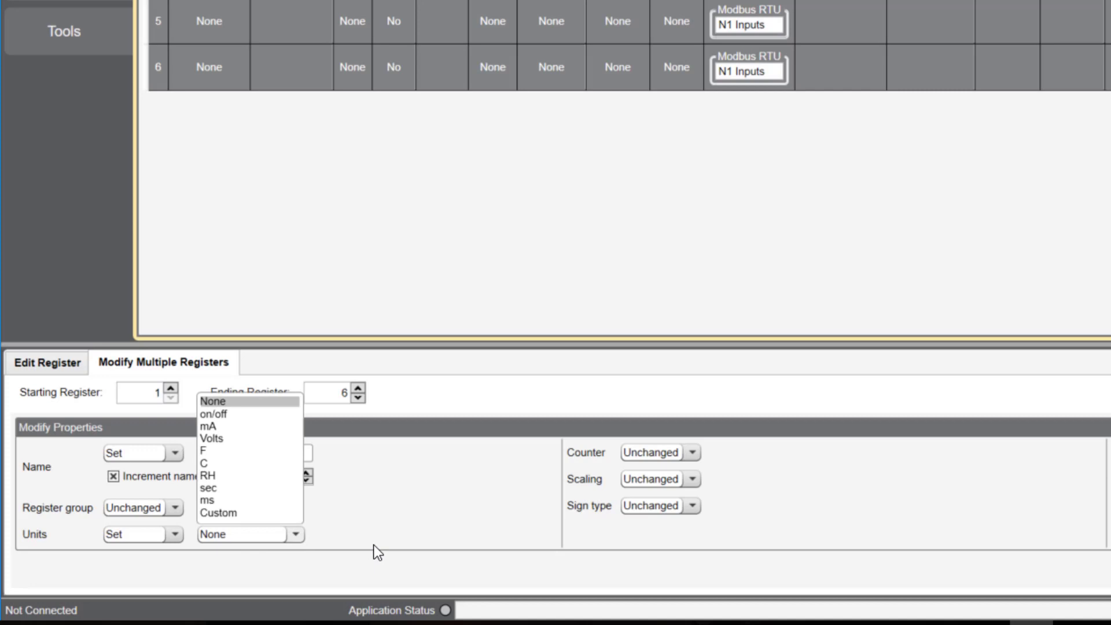
left_click(260, 415)
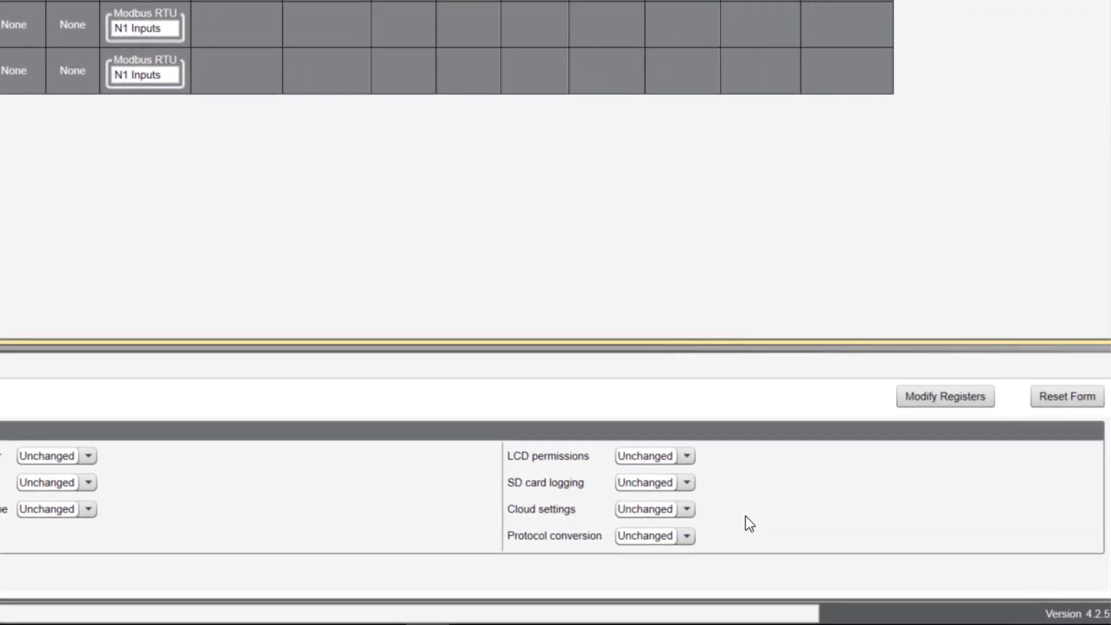
left_click(954, 387)
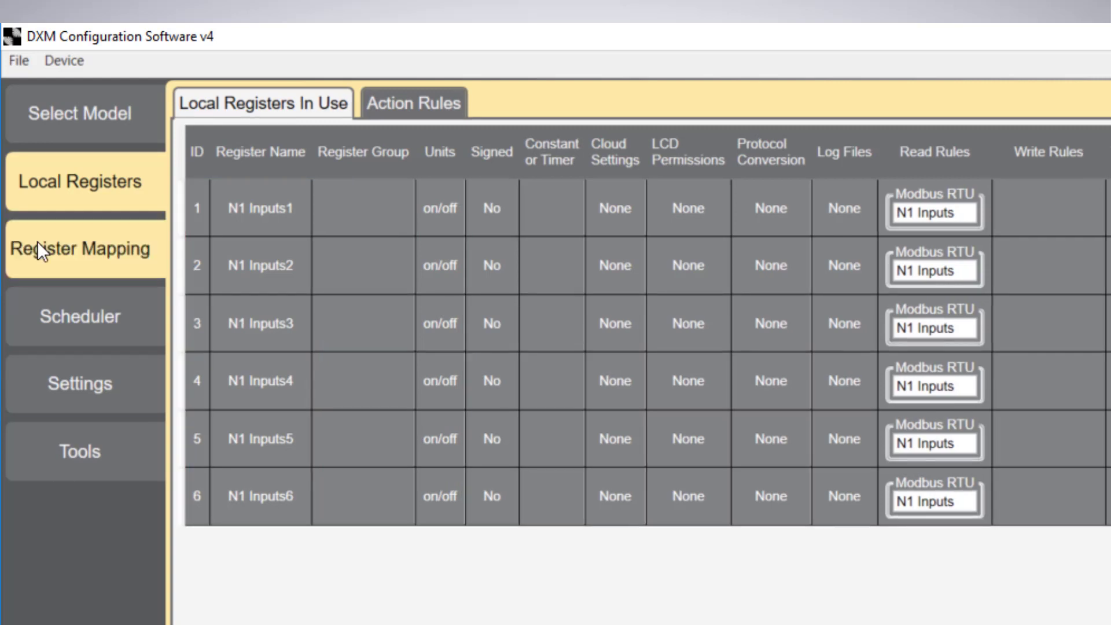
Save the configuration over DXMConfig and send it to the DXM controller
left_click(21, 61)
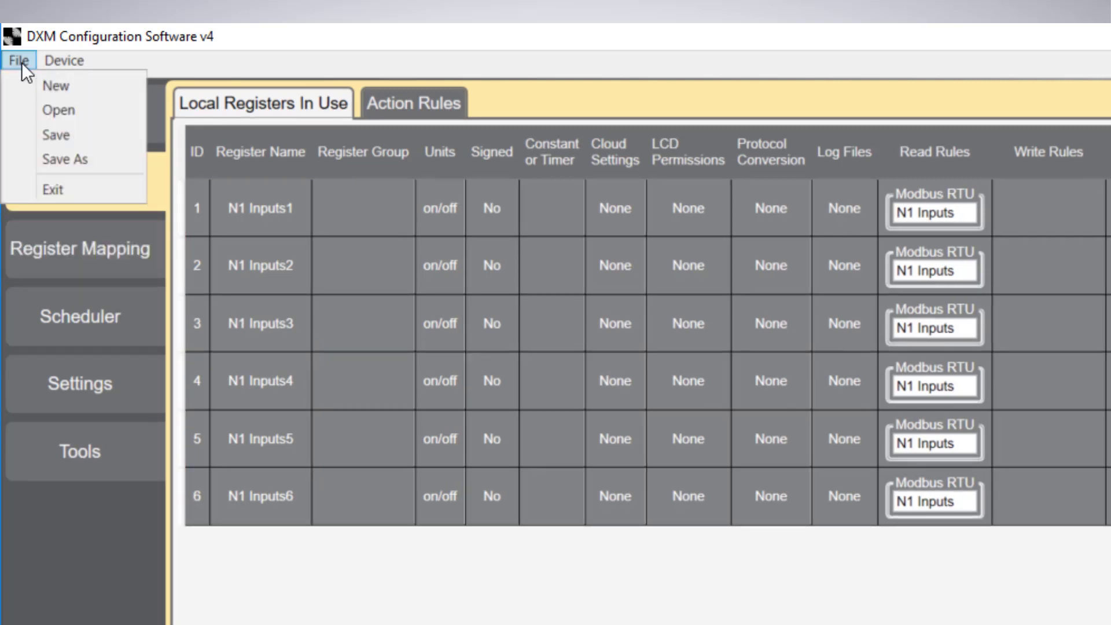
left_click(67, 153)
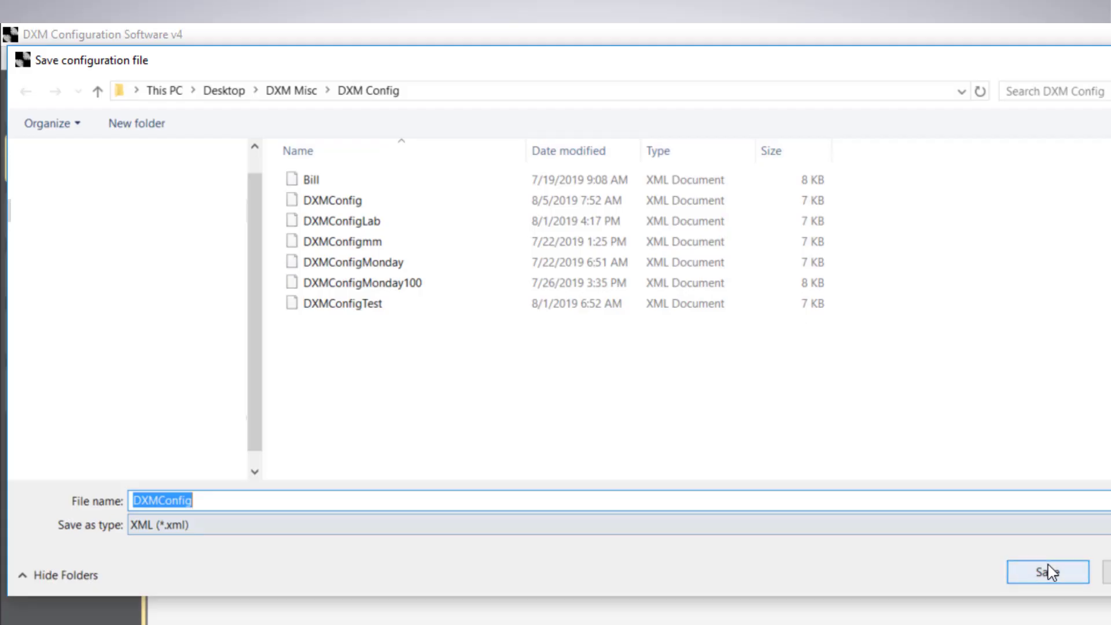
left_click(1048, 572)
left_click(961, 608)
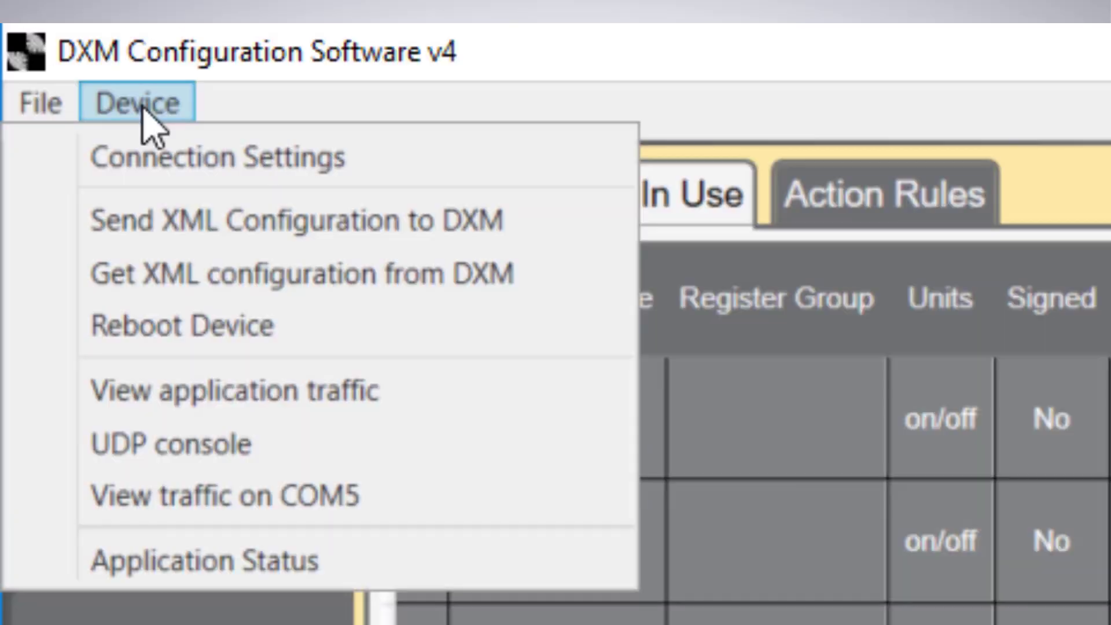
left_click(241, 243)
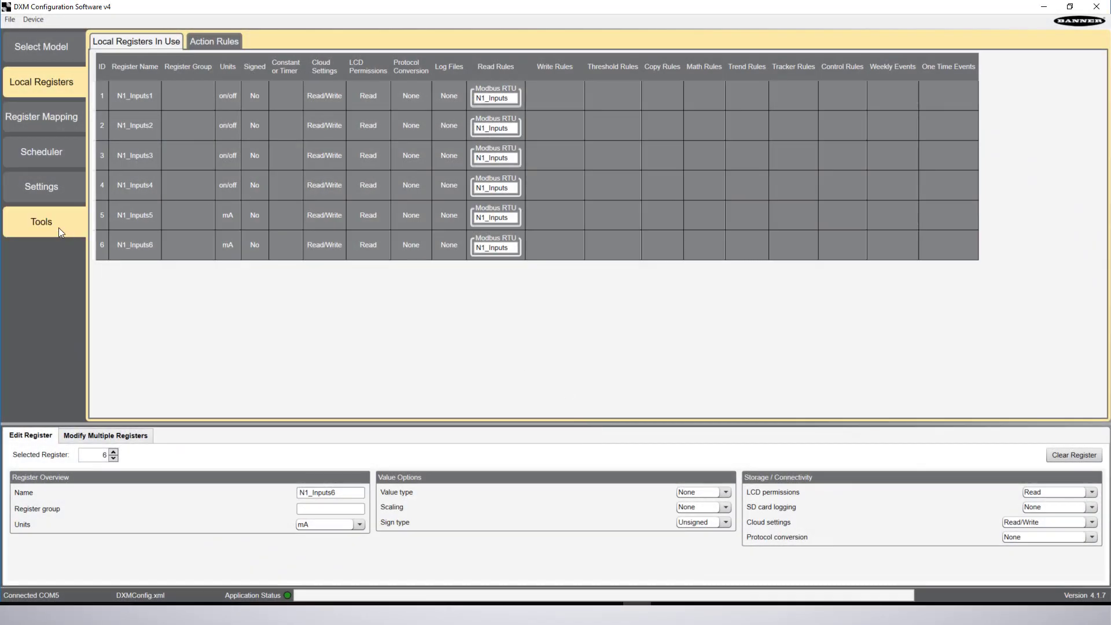
Poll local registers 1–6 continuously, with the register count set to 6
left_click(58, 228)
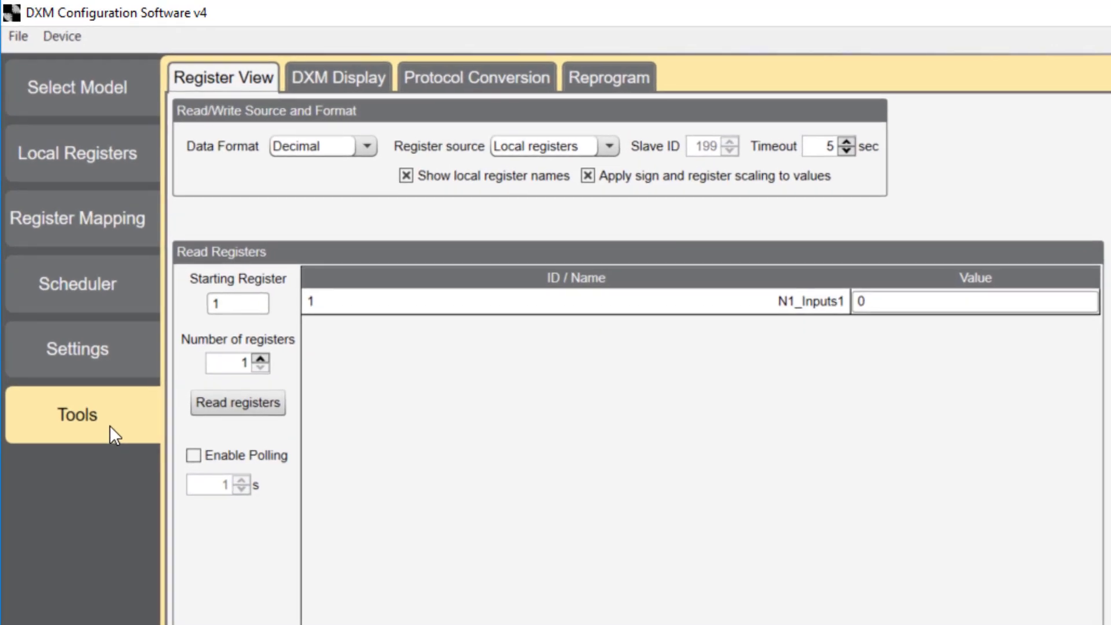
left_click(262, 359)
left_click(261, 358)
left_click(262, 359)
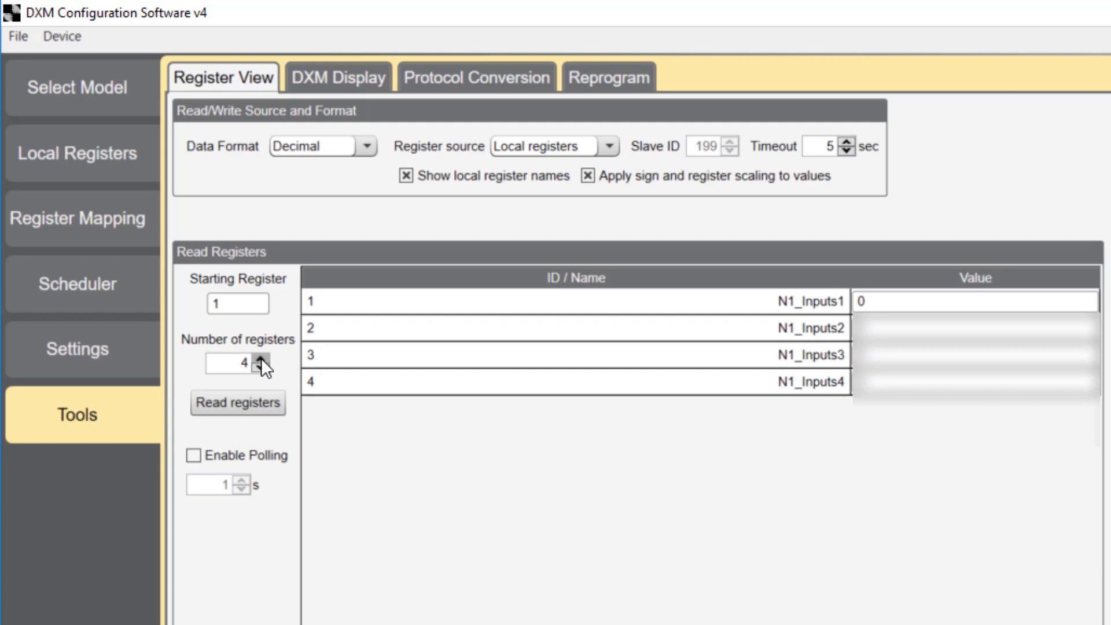
left_click(262, 359)
left_click(262, 359)
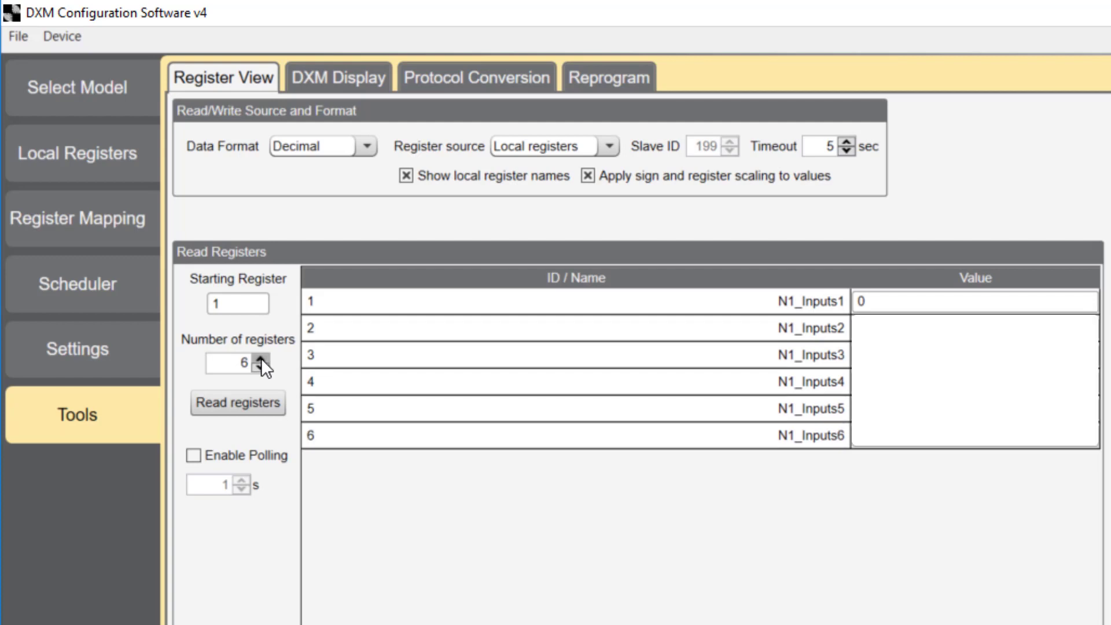
left_click(194, 456)
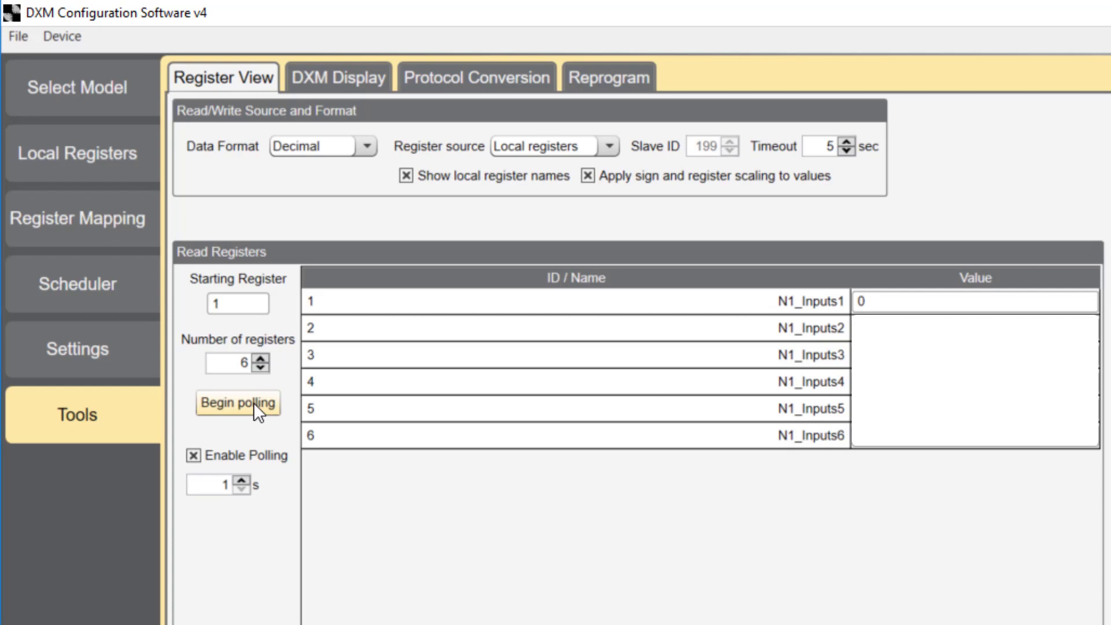
left_click(253, 402)
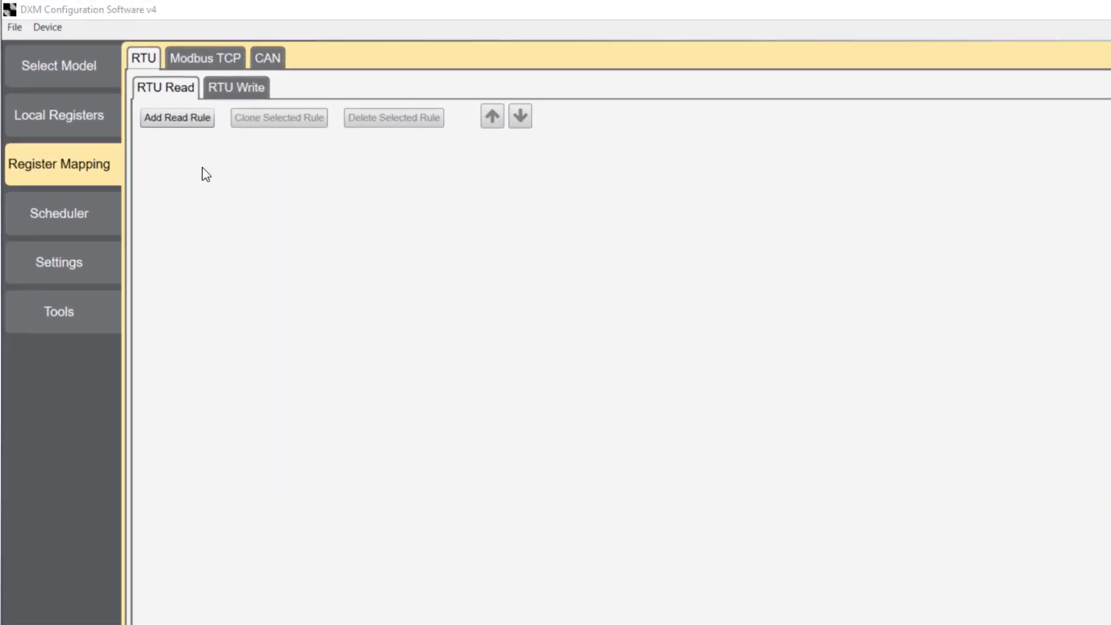
Add RTU write rule 'N1 Output1 Red' writing local register 1 to slave 201, register 1102
left_click(275, 109)
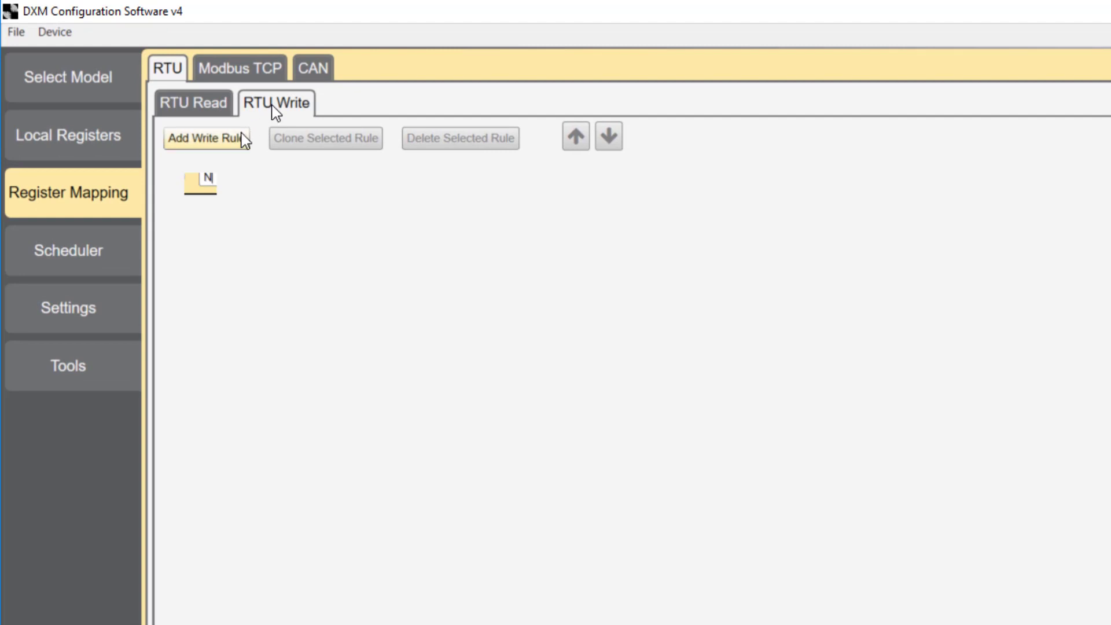
left_click(226, 142)
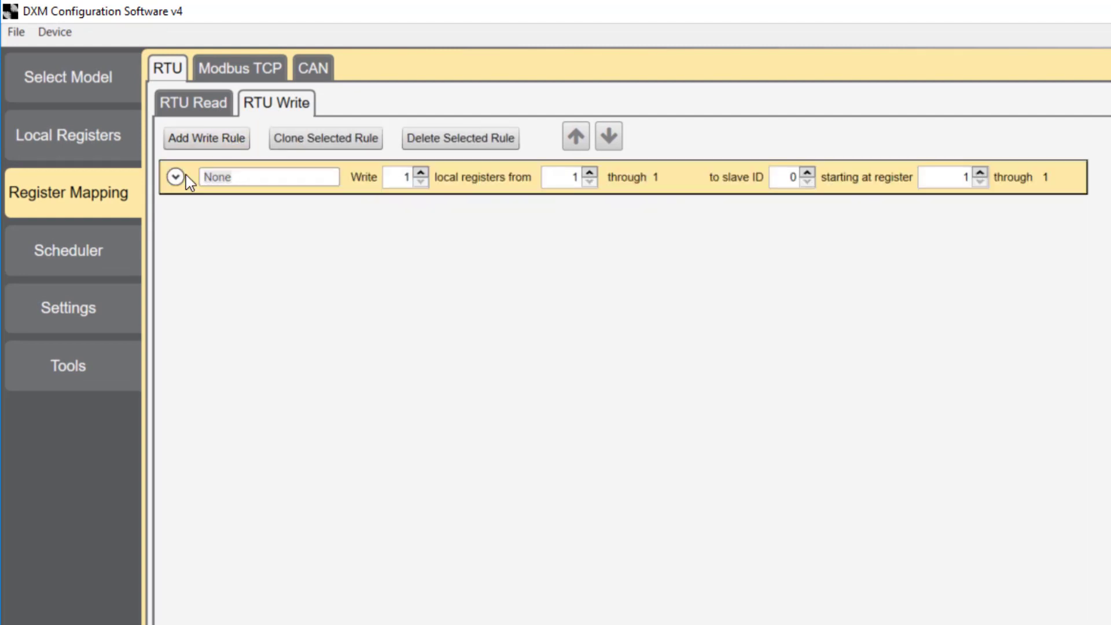
type("N1 Output1 Red")
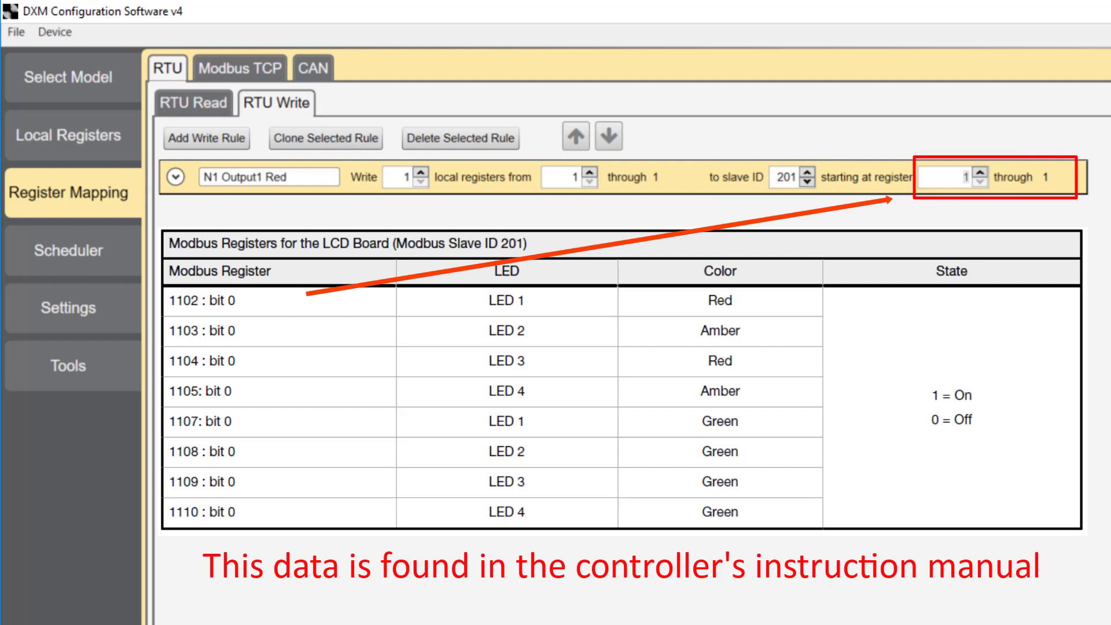
type("102")
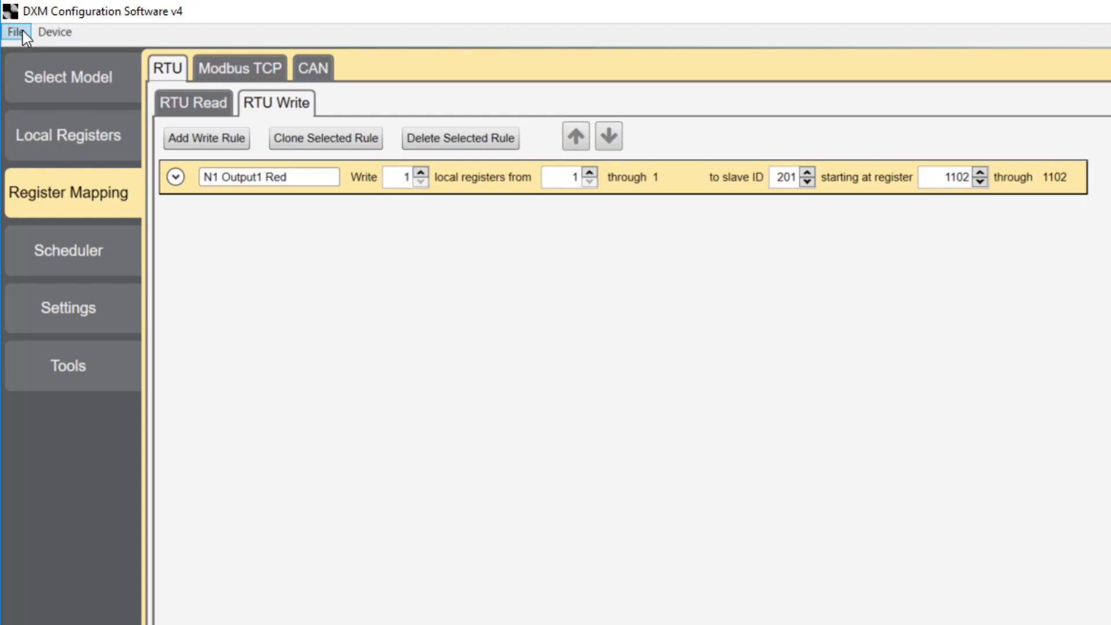
Save the write-rule configuration over the existing DXMConfig file
left_click(23, 31)
left_click(40, 115)
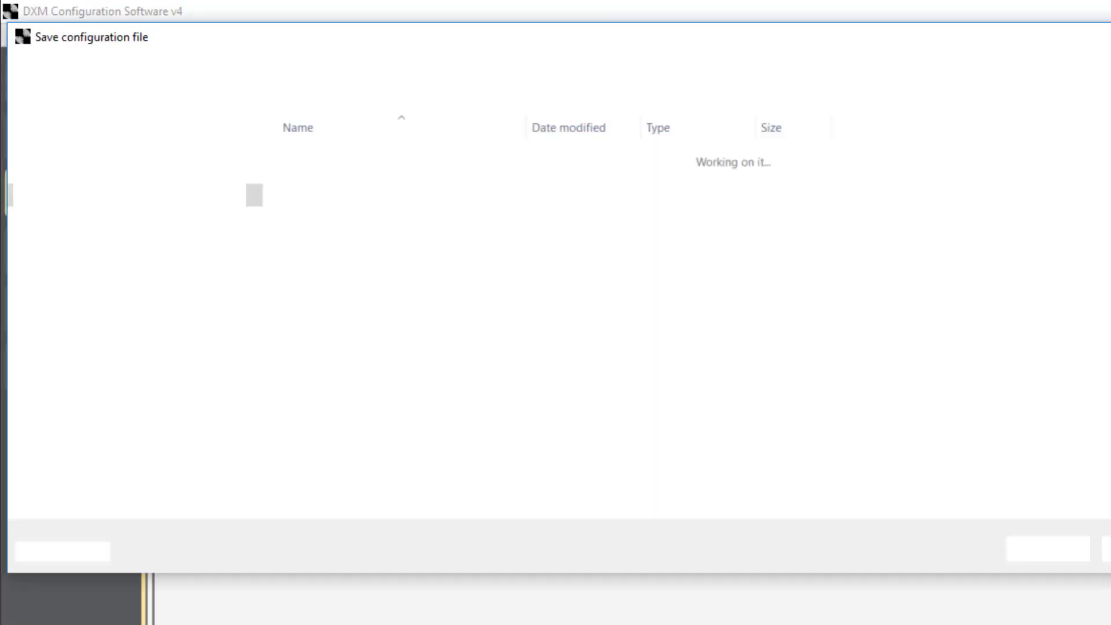
left_click(1017, 548)
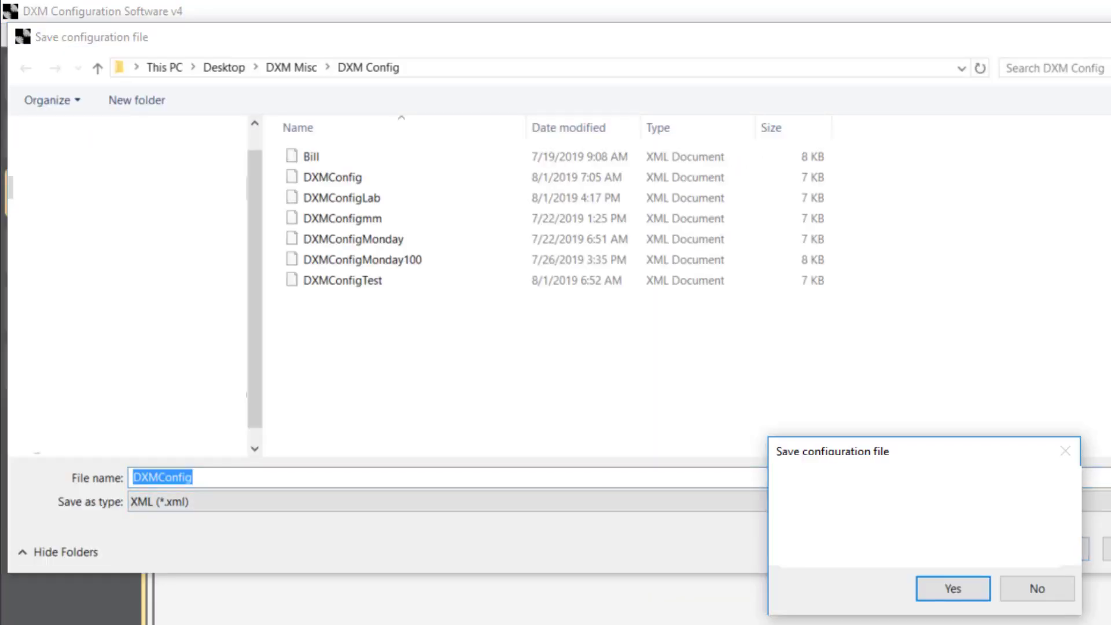
left_click(956, 587)
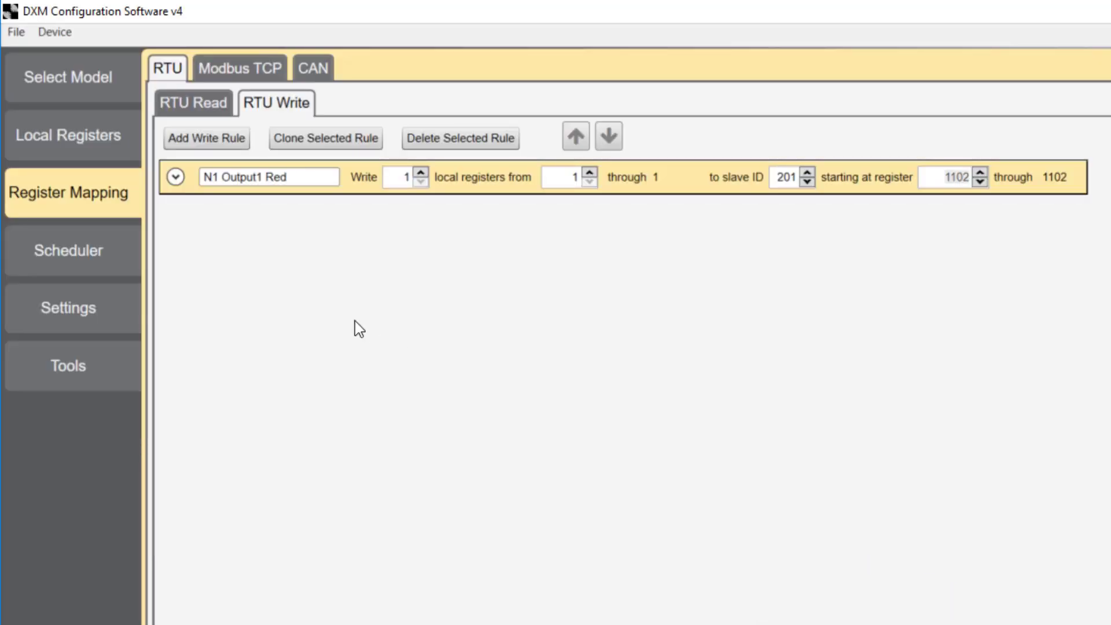
Send the DXMConfig file to the DXM controller
left_click(55, 31)
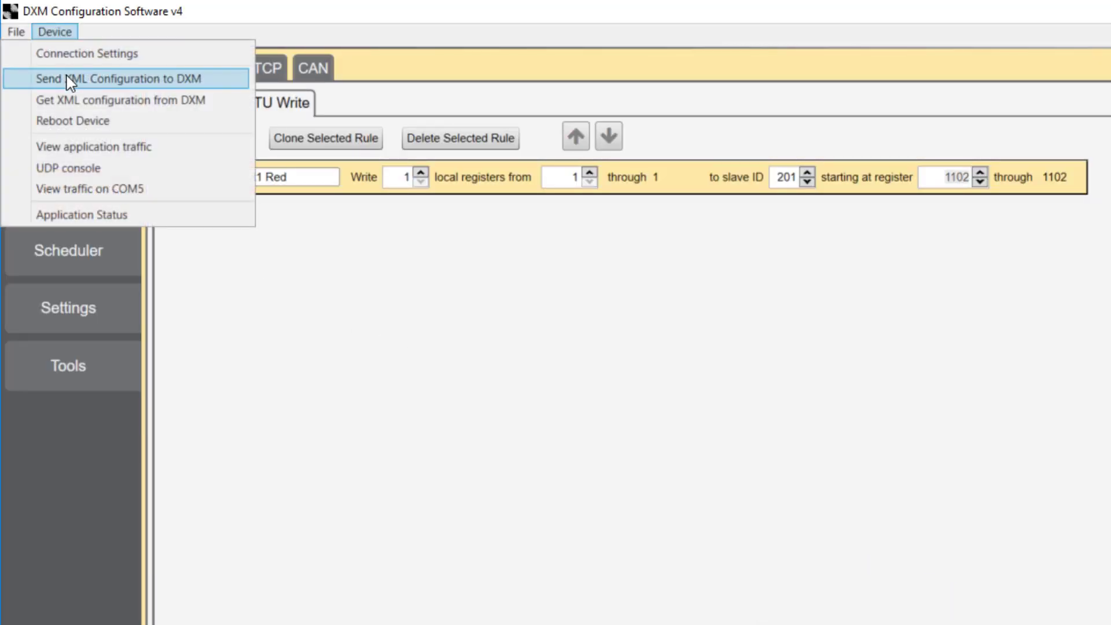
left_click(70, 81)
left_click(268, 177)
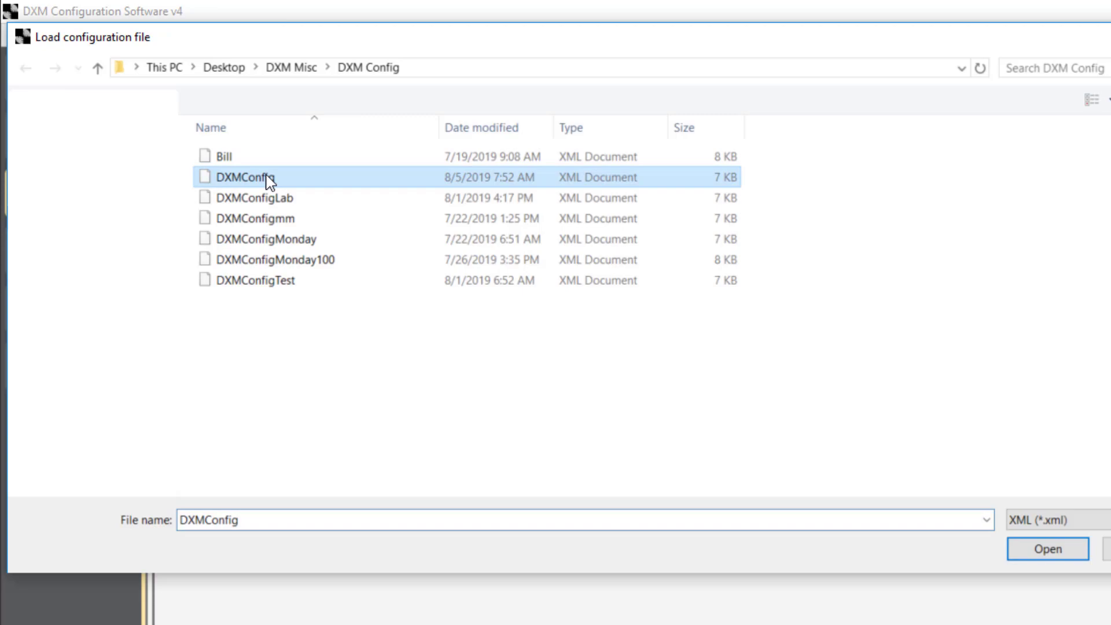
key("Return")
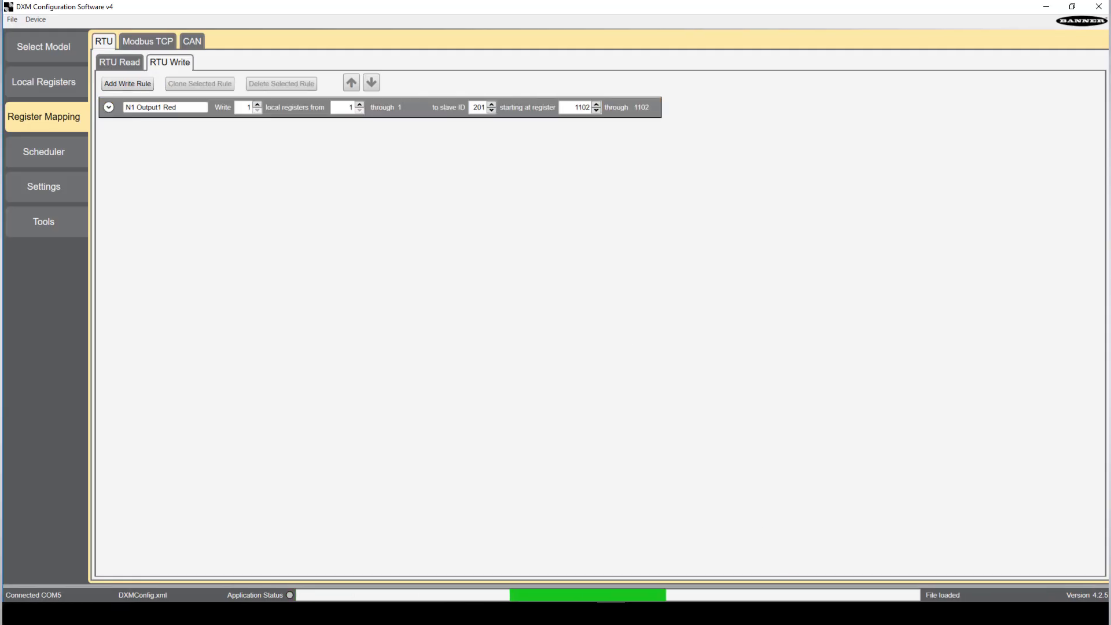